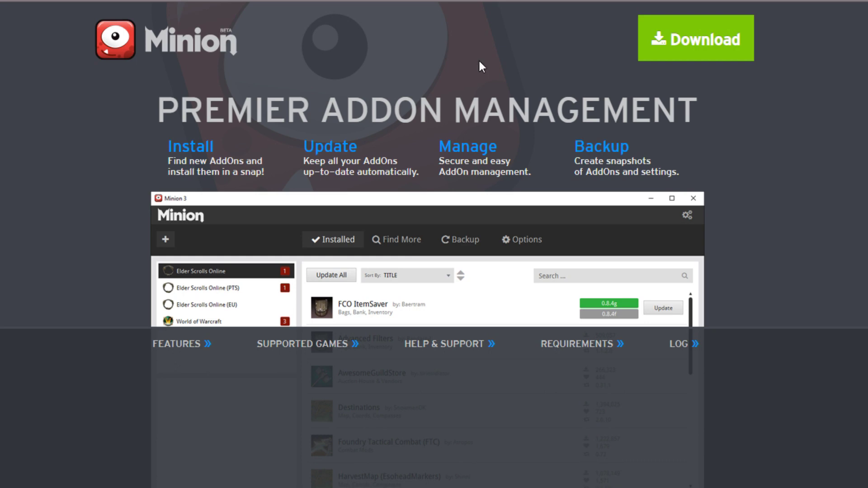
Step: Download Minion, run the Minion3.0.5 installer from the Downloads folder and agree to continue with the installation
{"action": "left_click", "coordinate": [674, 43]}
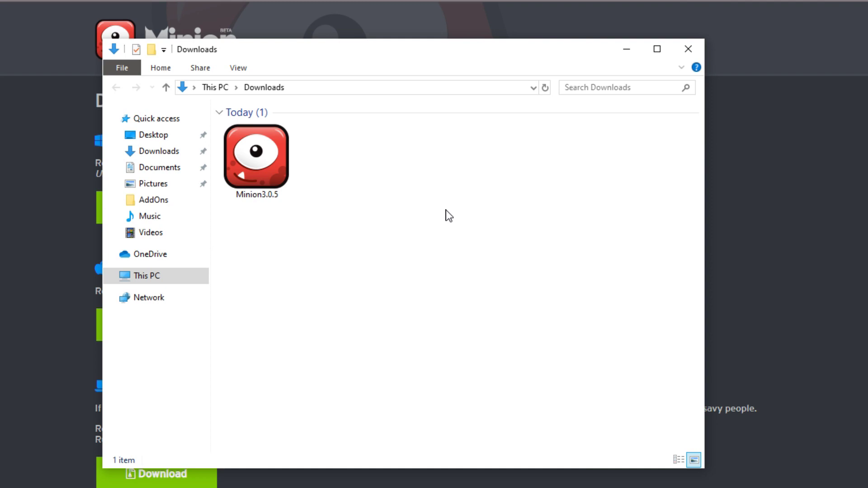
{"action": "double_click", "coordinate": [281, 170]}
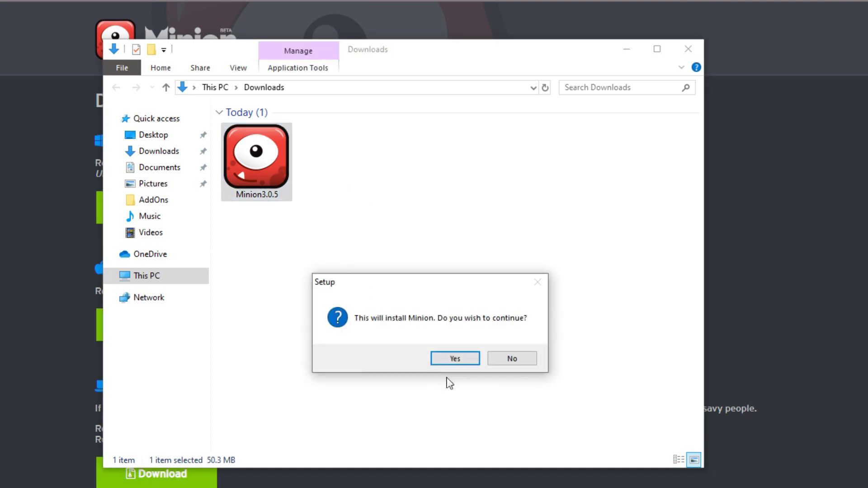
{"action": "left_click", "coordinate": [454, 359]}
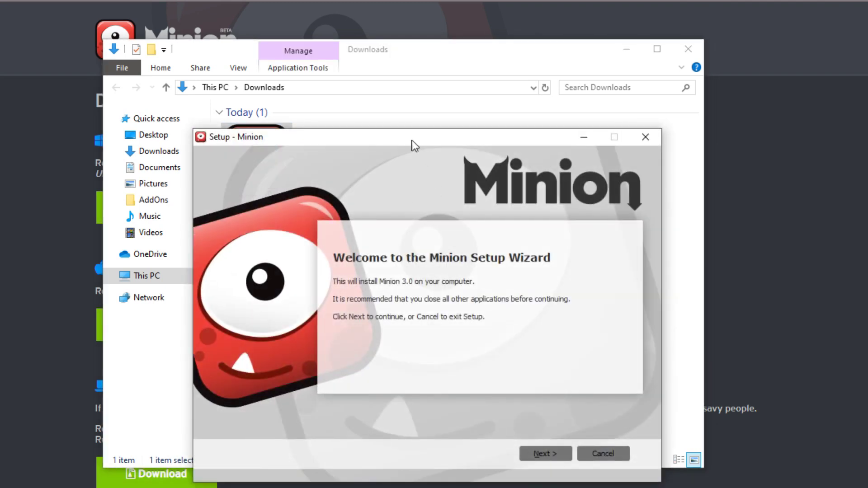
Step: Proceed through the Minion Setup Wizard, keeping the default destination folder
{"action": "left_click_drag", "start_coordinate": [415, 146], "coordinate": [381, 90]}
{"action": "left_click", "coordinate": [513, 396]}
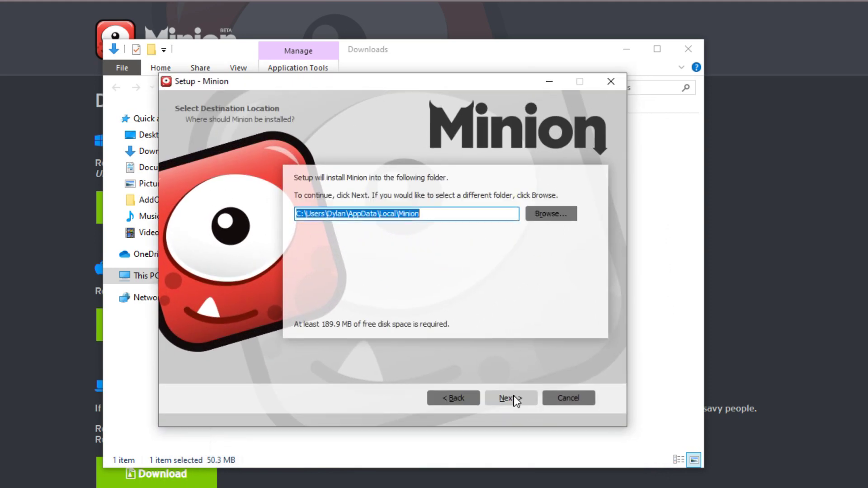
{"action": "left_click", "coordinate": [514, 396]}
{"action": "left_click", "coordinate": [514, 396]}
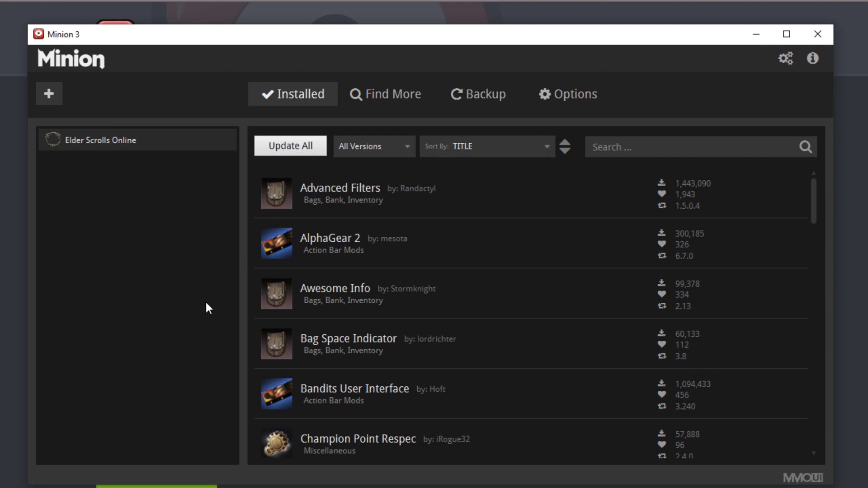
Step: Add Elder Scrolls Online as a game in Minion, using the AddOns folder in Documents > Elder Scrolls Online > live
{"action": "left_click", "coordinate": [40, 95]}
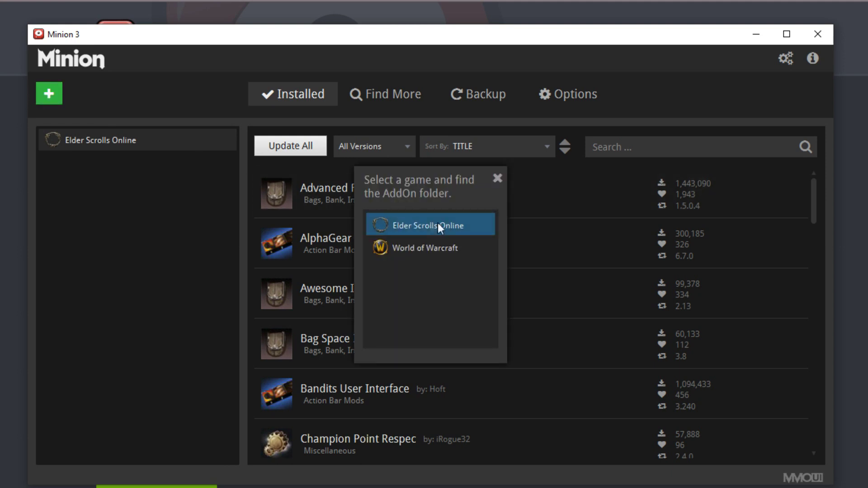
{"action": "left_click", "coordinate": [411, 227]}
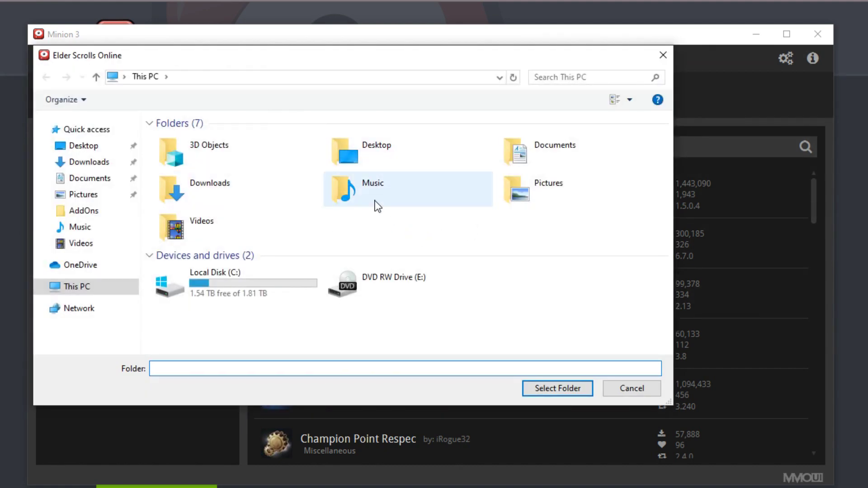
{"action": "left_click", "coordinate": [85, 181]}
{"action": "double_click", "coordinate": [232, 148]}
{"action": "double_click", "coordinate": [173, 145]}
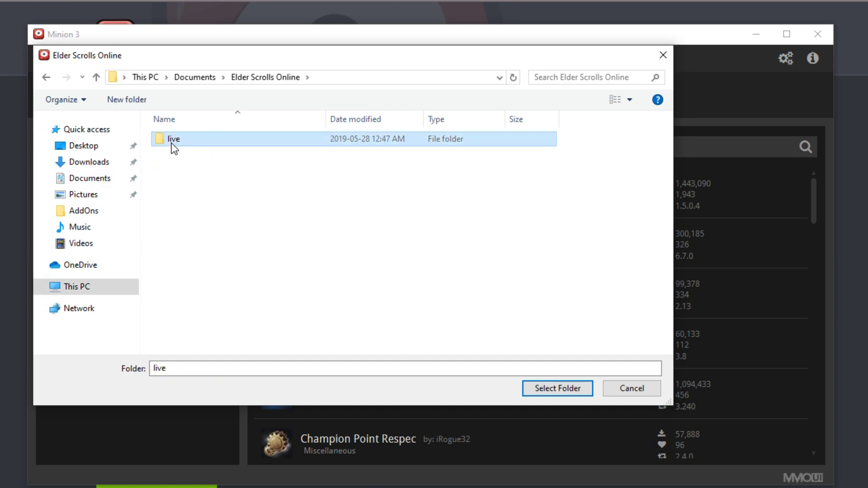
{"action": "double_click", "coordinate": [196, 144]}
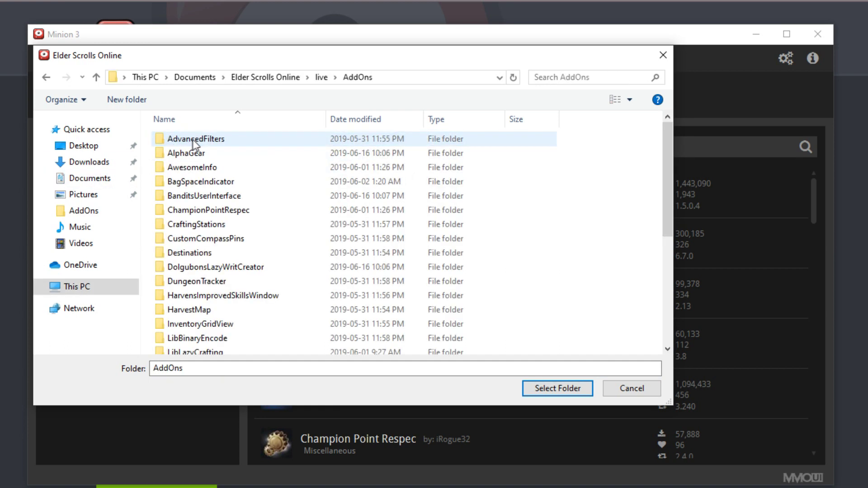
{"action": "left_click", "coordinate": [47, 77]}
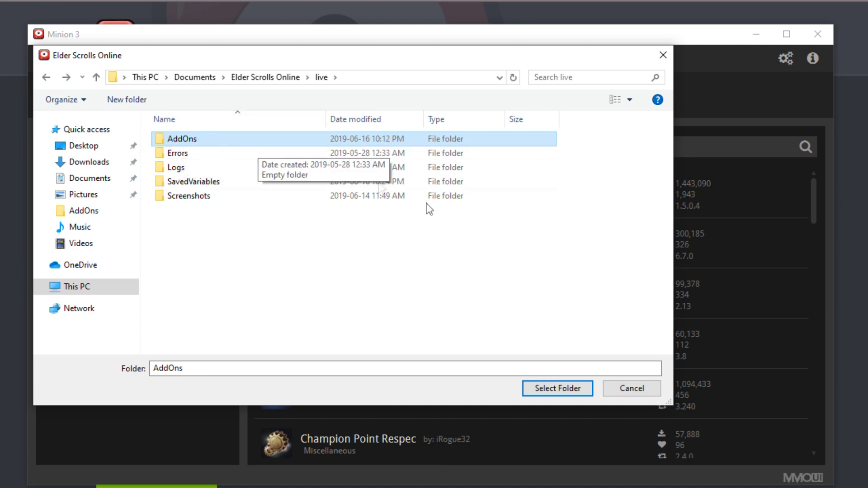
{"action": "left_click", "coordinate": [560, 388]}
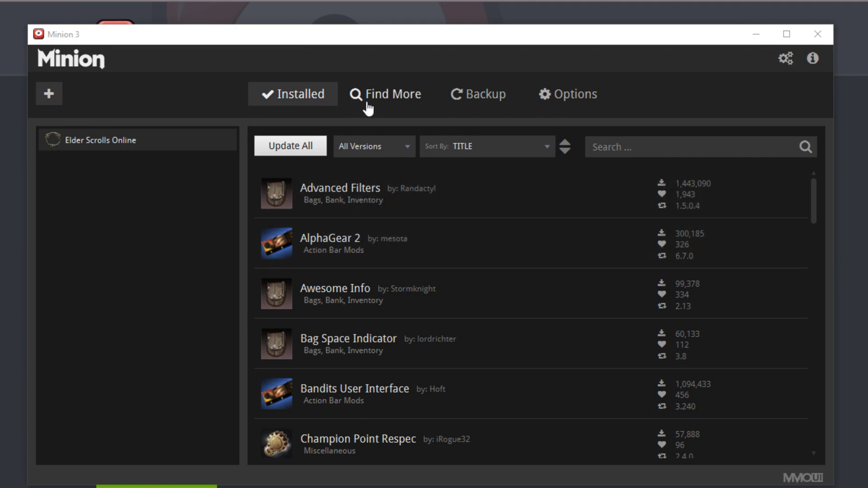
Step: Browse the available add-ons sorted by downloads and install Master Merchant
{"action": "left_click", "coordinate": [386, 98]}
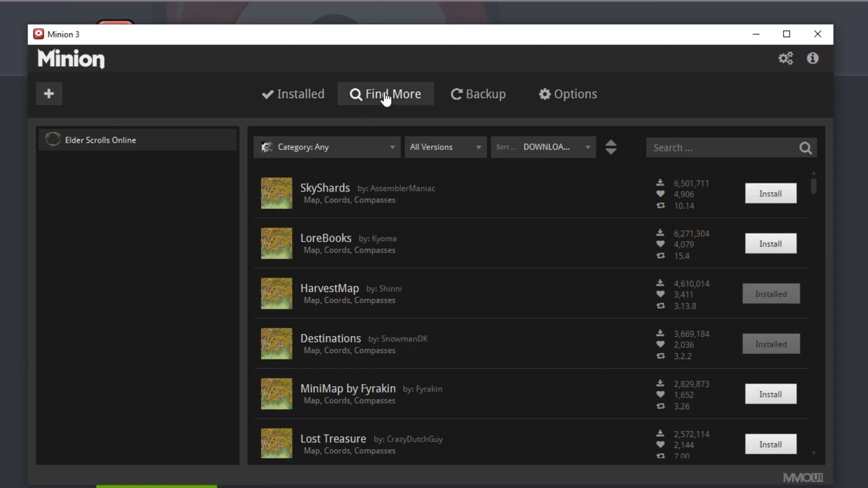
{"action": "scroll", "coordinate": [455, 264], "scroll_direction": "down", "scroll_amount": 3}
{"action": "scroll", "coordinate": [456, 264], "scroll_direction": "down", "scroll_amount": 4}
{"action": "left_click_drag", "start_coordinate": [814, 187], "coordinate": [826, 165]}
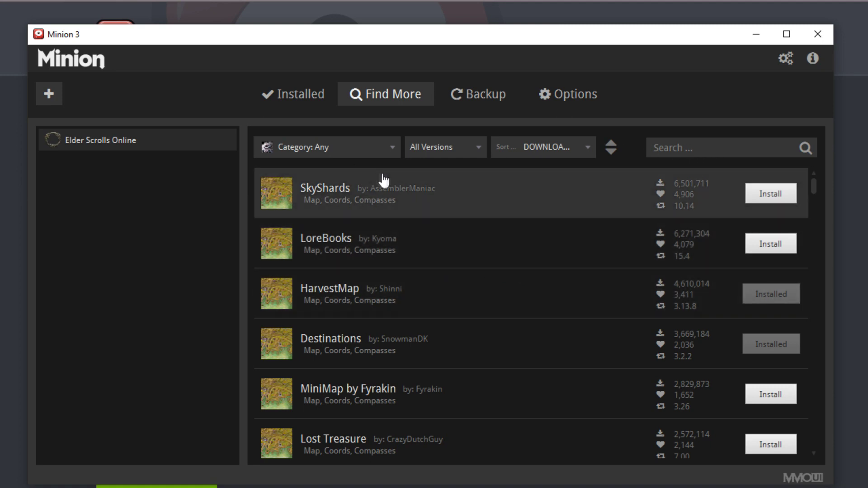
{"action": "scroll", "coordinate": [403, 335], "scroll_direction": "down", "scroll_amount": 3}
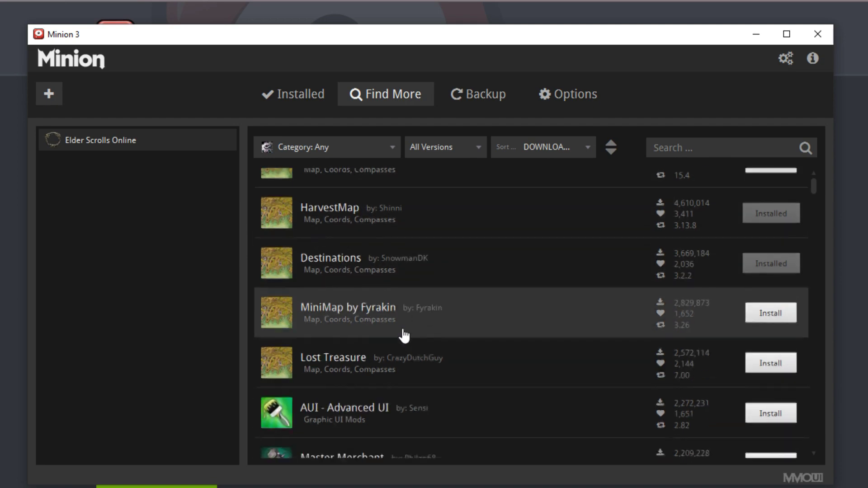
{"action": "scroll", "coordinate": [407, 335], "scroll_direction": "down", "scroll_amount": 3}
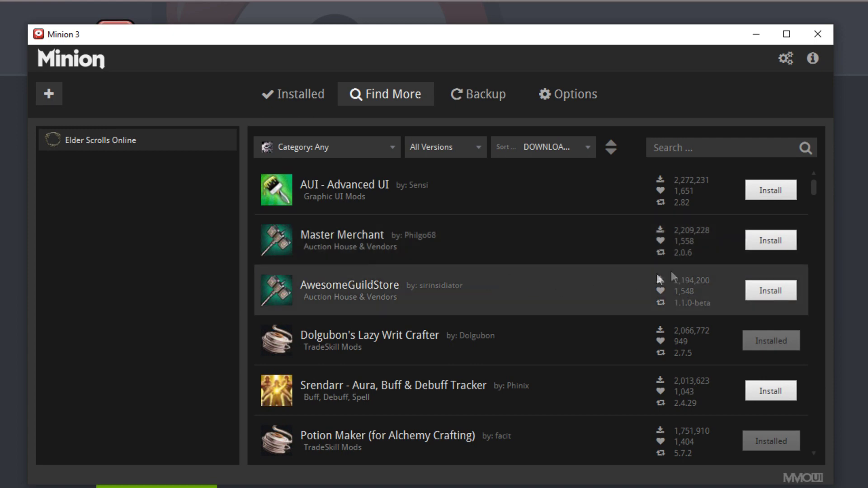
{"action": "left_click", "coordinate": [776, 245]}
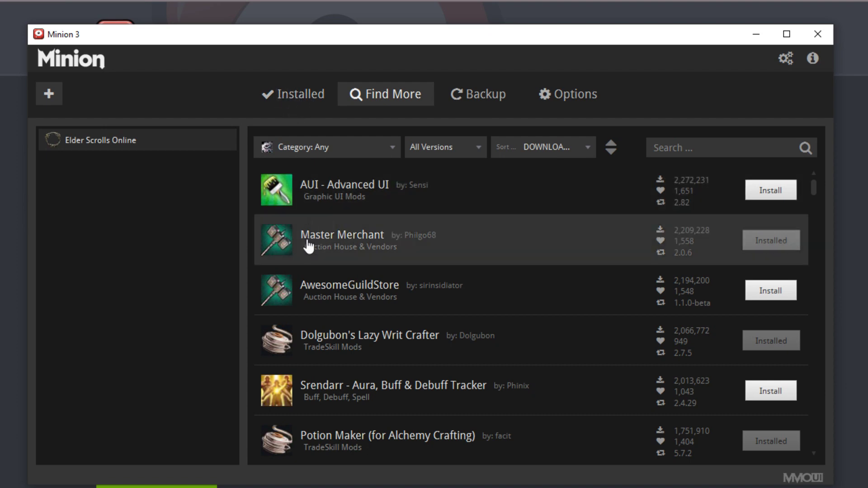
Step: Find Master Merchant among the installed add-ons and view the actions available for it
{"action": "left_click", "coordinate": [299, 97]}
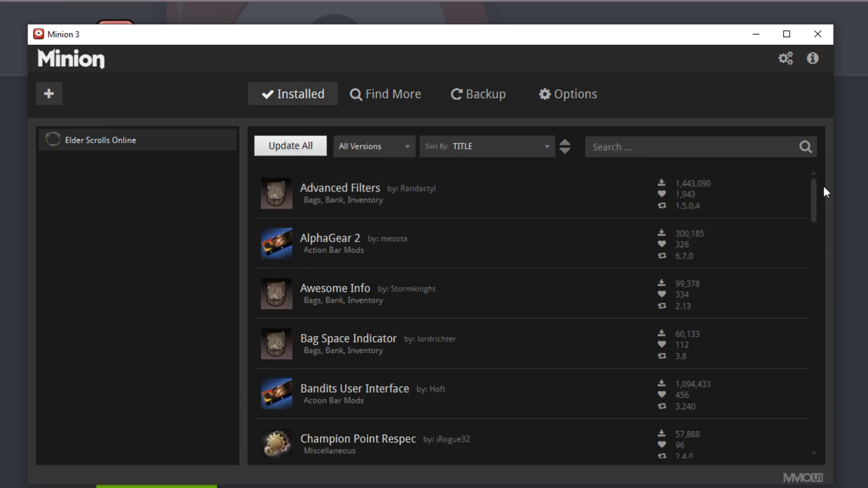
{"action": "scroll", "coordinate": [816, 199], "scroll_direction": "down", "scroll_amount": 1}
{"action": "left_click_drag", "start_coordinate": [815, 196], "coordinate": [805, 386]}
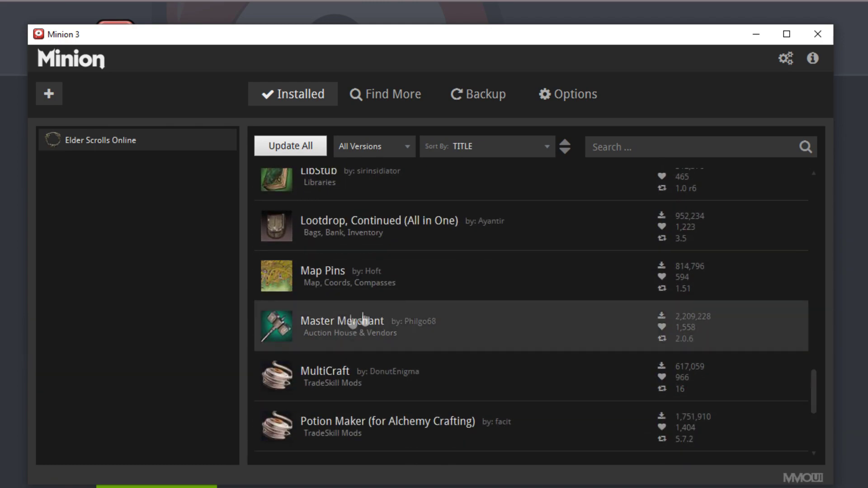
{"action": "right_click", "coordinate": [442, 327]}
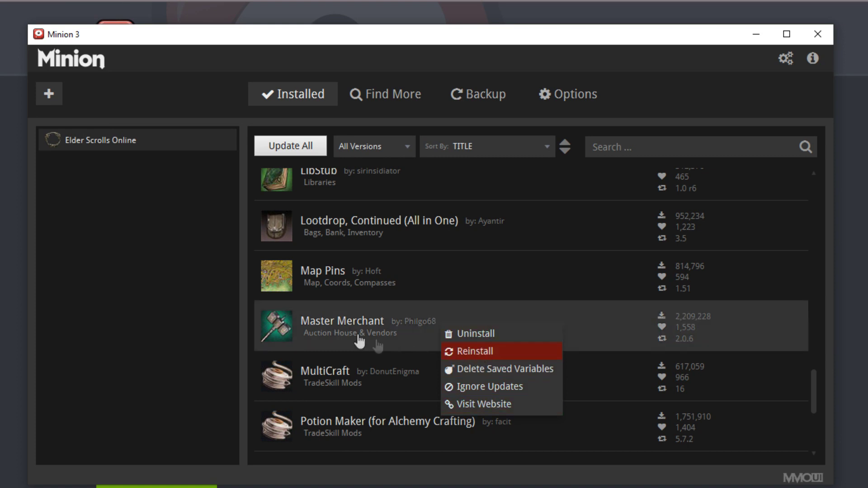
{"action": "left_click", "coordinate": [175, 300]}
{"action": "scroll", "coordinate": [774, 363], "scroll_direction": "up", "scroll_amount": 1}
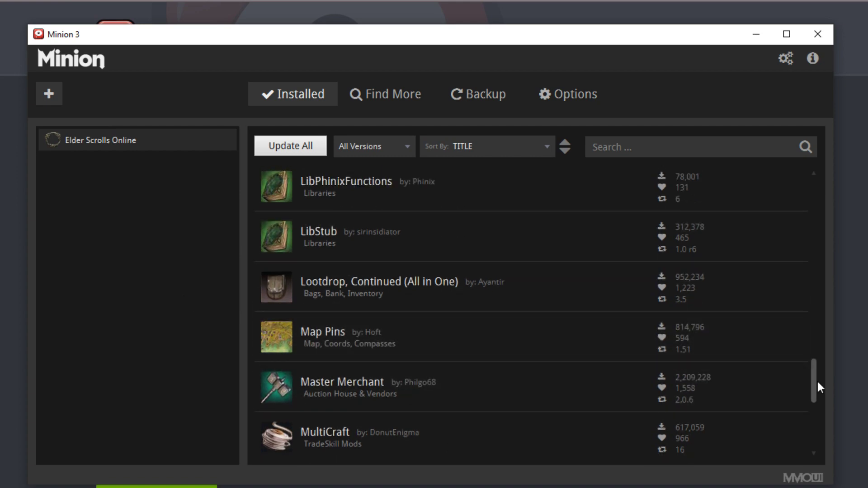
Step: Uninstall the Master Merchant add-on and delete its saved variables as well
{"action": "right_click", "coordinate": [678, 382]}
{"action": "left_click", "coordinate": [709, 394]}
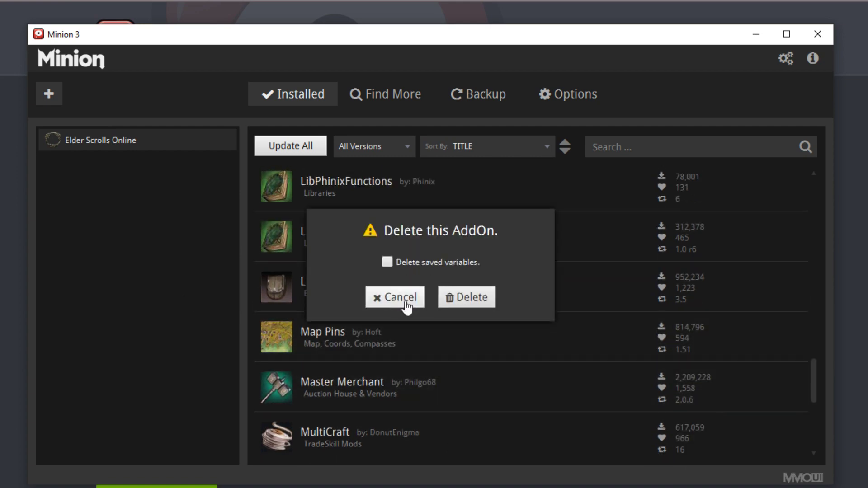
{"action": "left_click", "coordinate": [389, 265]}
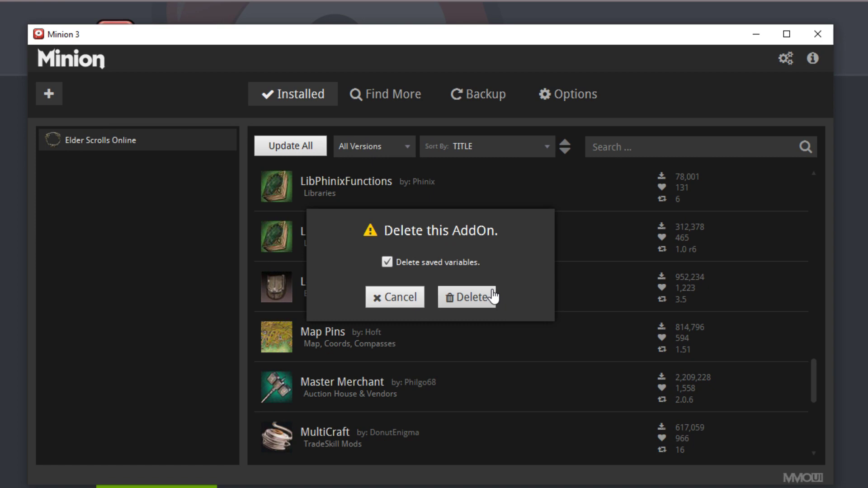
{"action": "left_click", "coordinate": [483, 306]}
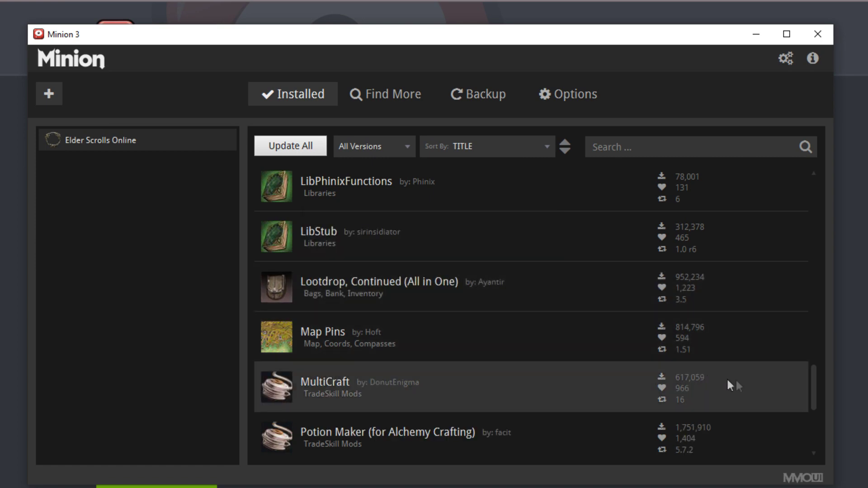
{"action": "left_click_drag", "start_coordinate": [815, 386], "coordinate": [804, 190]}
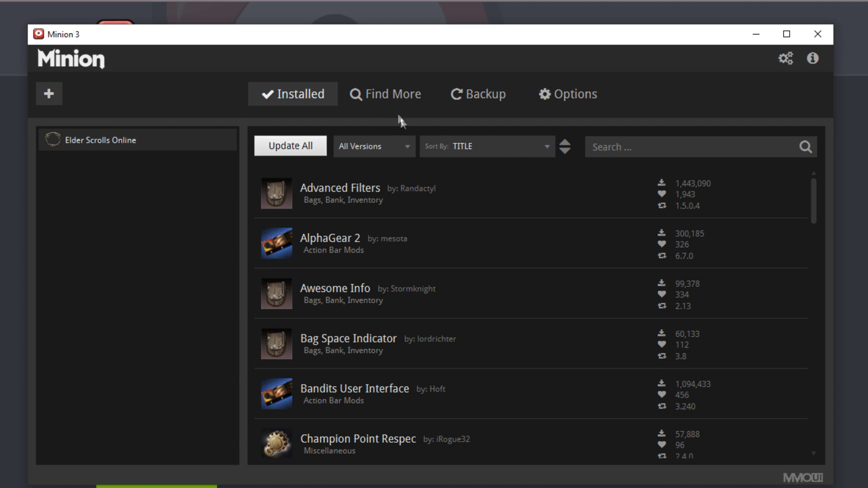
{"action": "left_click_drag", "start_coordinate": [808, 199], "coordinate": [785, 163]}
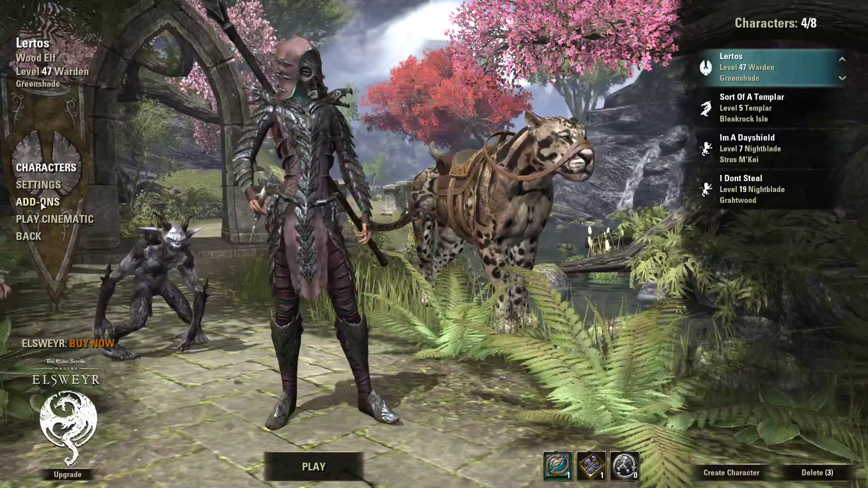
Step: Switch to The Elder Scrolls Online, look through its add-ons list and read the Bag Space Indicator description
{"action": "left_click", "coordinate": [41, 204]}
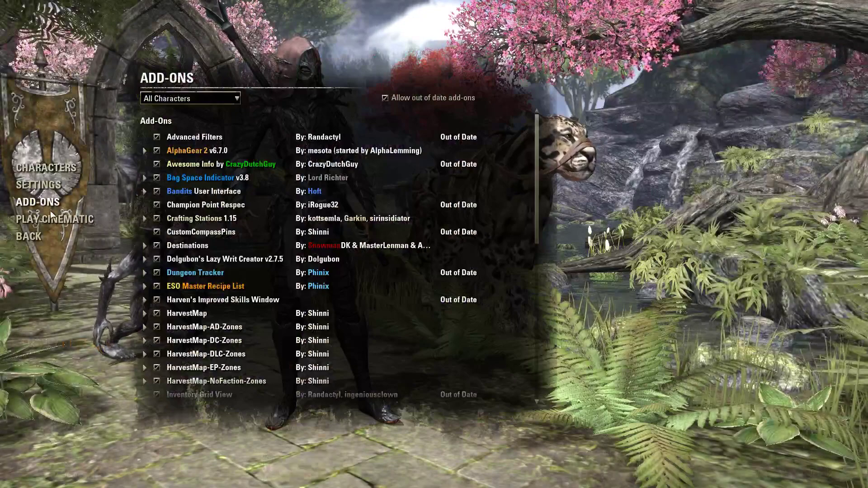
{"action": "left_click_drag", "start_coordinate": [538, 138], "coordinate": [528, 326]}
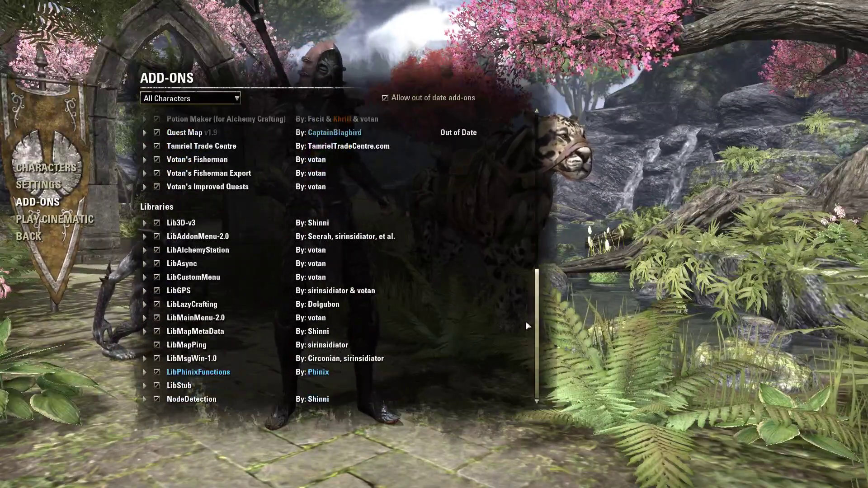
{"action": "scroll", "coordinate": [317, 253], "scroll_direction": "up", "scroll_amount": 10}
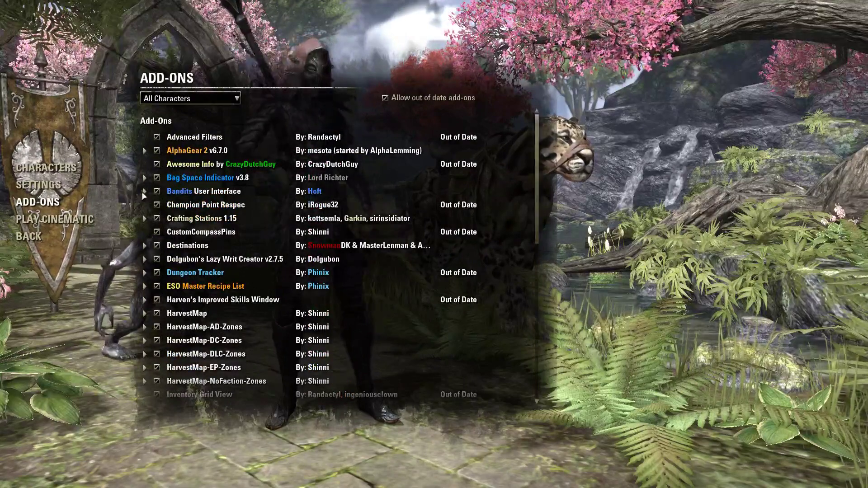
{"action": "left_click", "coordinate": [144, 177]}
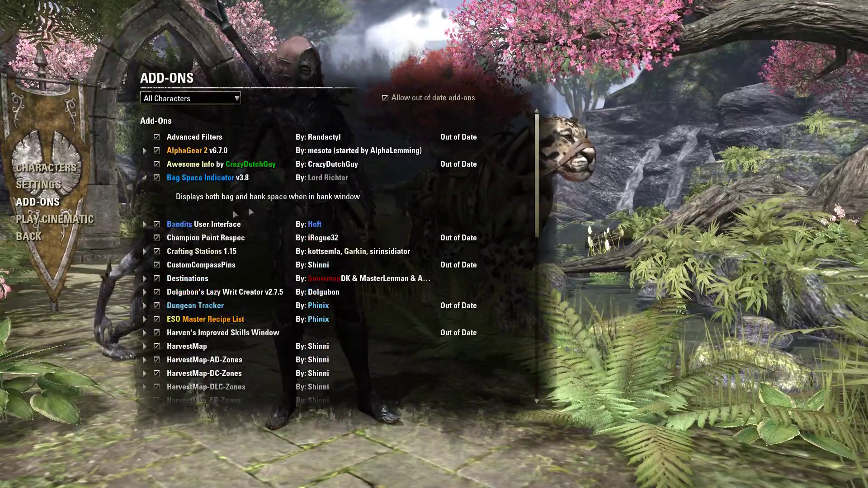
{"action": "left_click", "coordinate": [145, 178]}
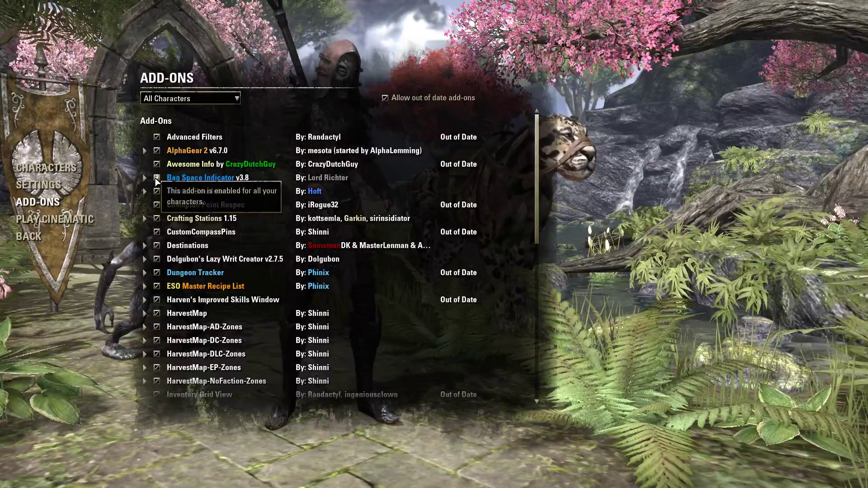
Step: View the add-on settings for the character Lertos and for Im A Dayshield
{"action": "left_click", "coordinate": [188, 100]}
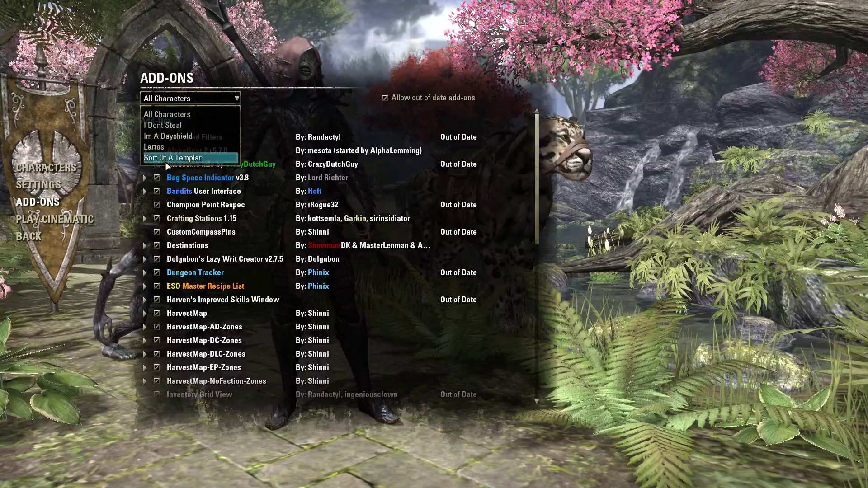
{"action": "left_click", "coordinate": [276, 111]}
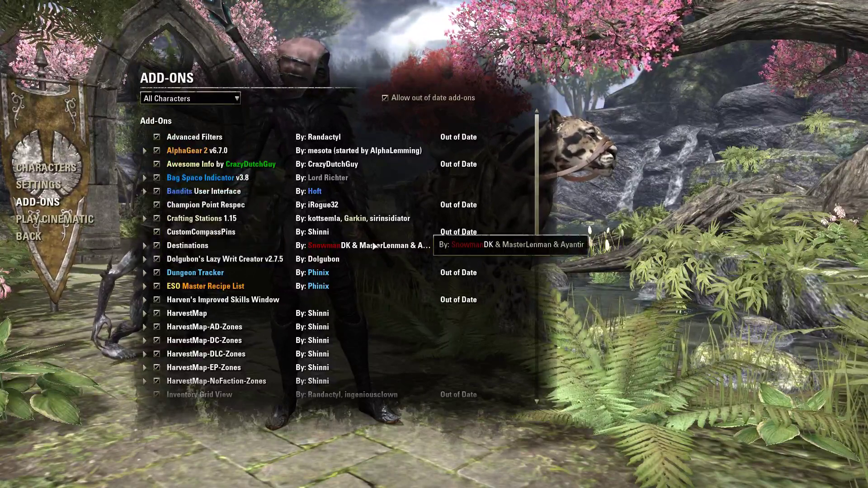
{"action": "left_click", "coordinate": [192, 102]}
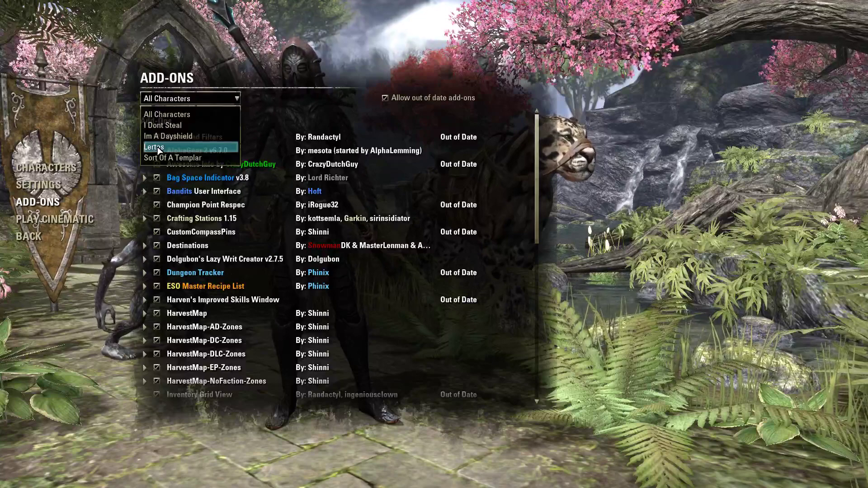
{"action": "left_click", "coordinate": [158, 148]}
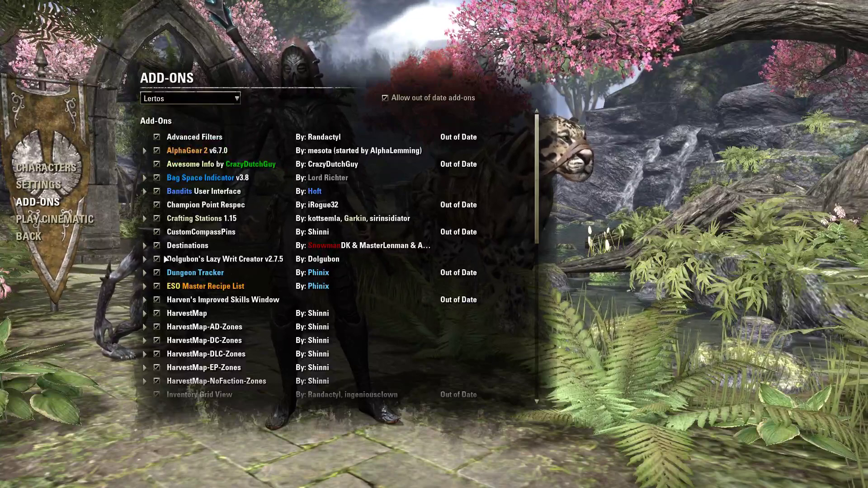
{"action": "left_click", "coordinate": [183, 103]}
{"action": "left_click", "coordinate": [168, 136]}
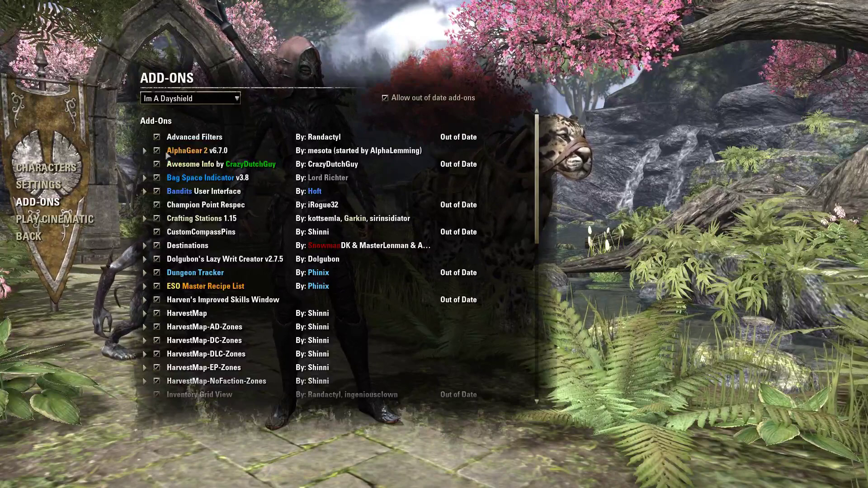
Step: Disable the Crafting Stations add-on for Im A Dayshield and display the add-on list of the character Lertos
{"action": "left_click", "coordinate": [157, 218]}
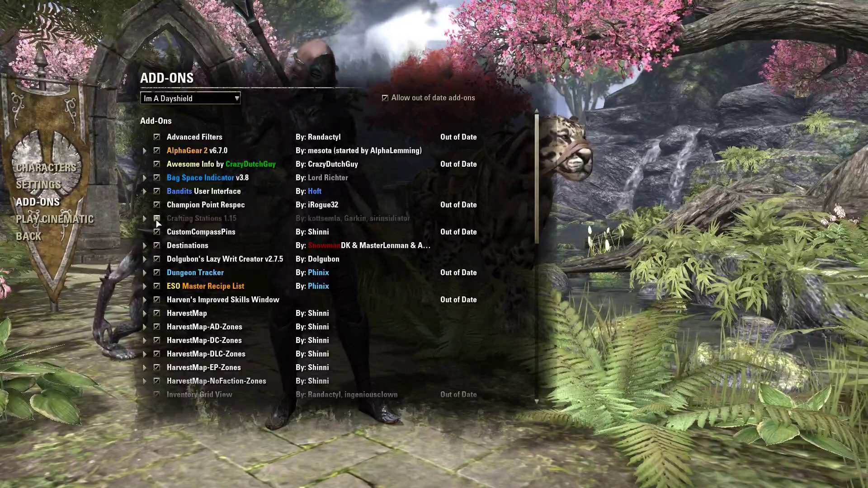
{"action": "left_click", "coordinate": [186, 99]}
{"action": "left_click", "coordinate": [162, 142]}
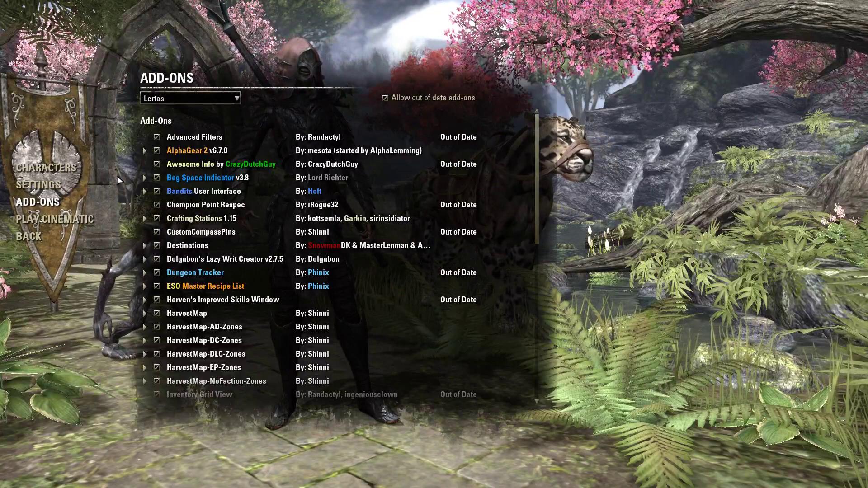
Step: Expand the AlphaGear 2 and HarvestMap entries and read through the required add-ons listed for HarvestMap
{"action": "left_click", "coordinate": [145, 151]}
{"action": "left_click", "coordinate": [145, 151]}
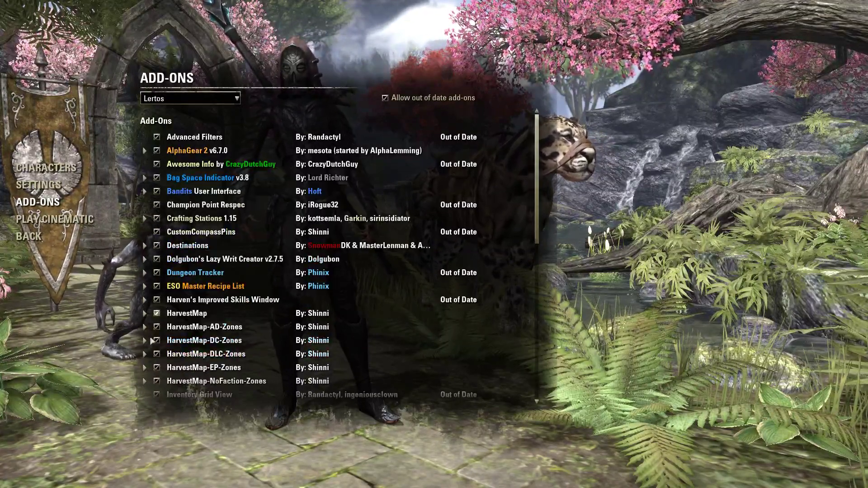
{"action": "left_click", "coordinate": [146, 313]}
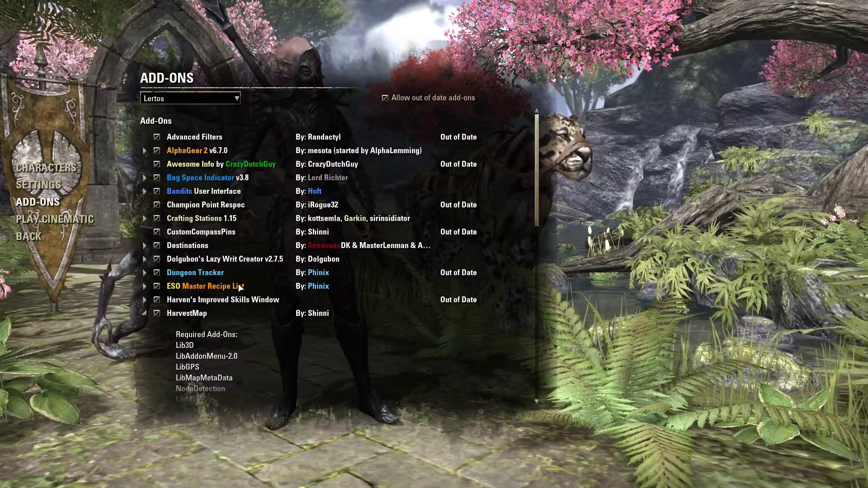
{"action": "scroll", "coordinate": [196, 212], "scroll_direction": "down", "scroll_amount": 5}
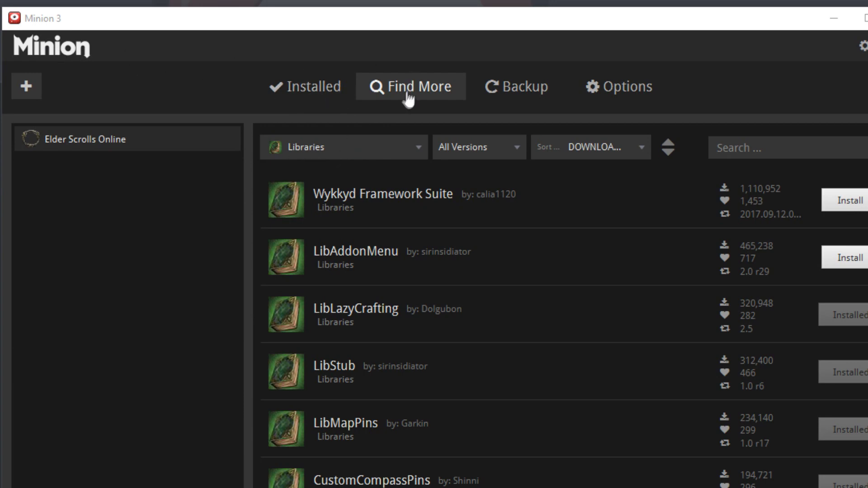
Step: Switch to Minion and view the categories available for filtering the add-on search
{"action": "left_click", "coordinate": [321, 146]}
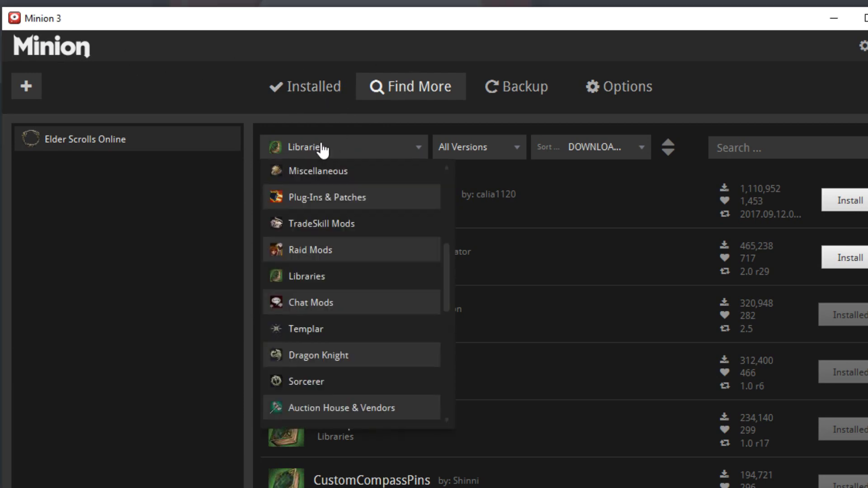
{"action": "left_click", "coordinate": [220, 281]}
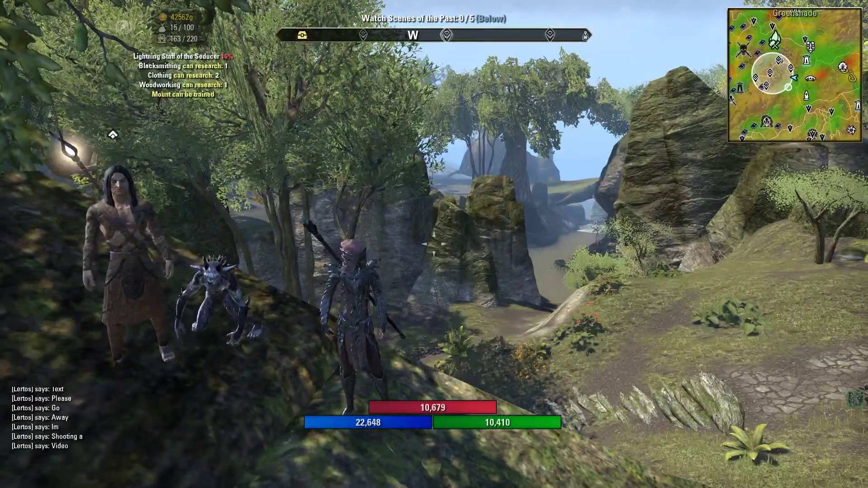
Step: Switch back to Elder Scrolls Online and look through the add-ons list from within the game world
{"action": "key", "text": "Escape"}
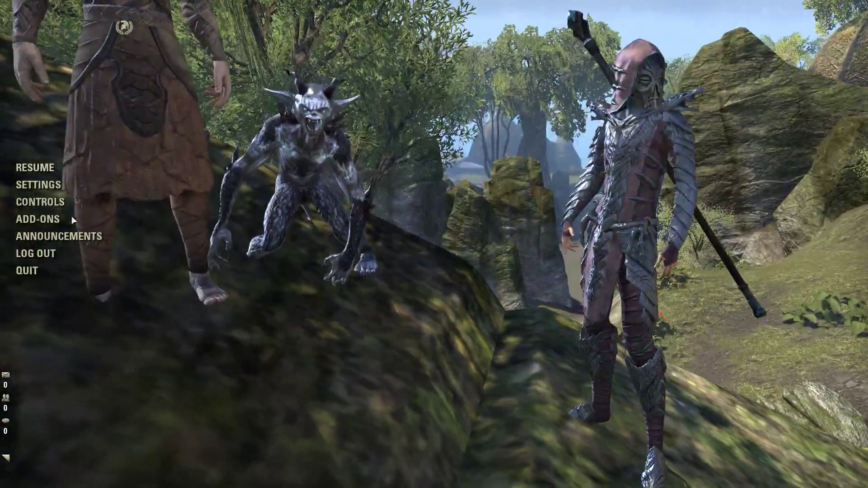
{"action": "left_click", "coordinate": [81, 219]}
{"action": "left_click_drag", "start_coordinate": [537, 151], "coordinate": [530, 102]}
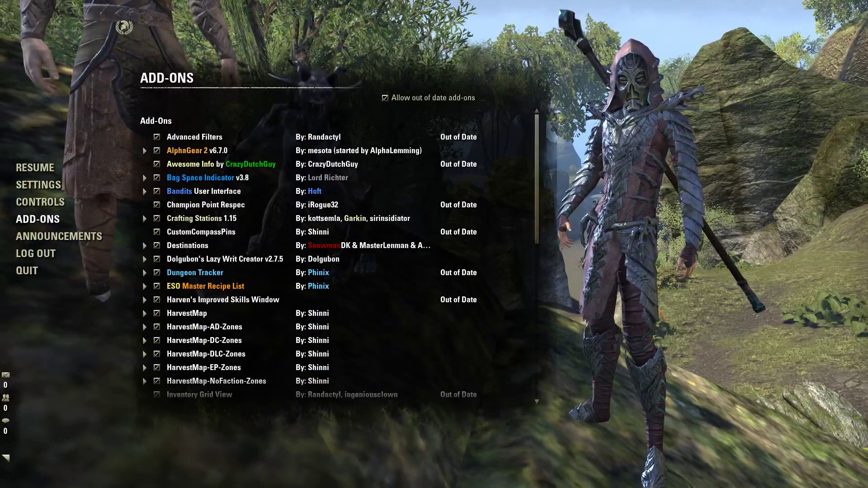
Step: View the settings pages of individual add-ons, from Awesome Info and Champion Point Respec through Dungeon Tracker to Fisherman
{"action": "left_click", "coordinate": [38, 185]}
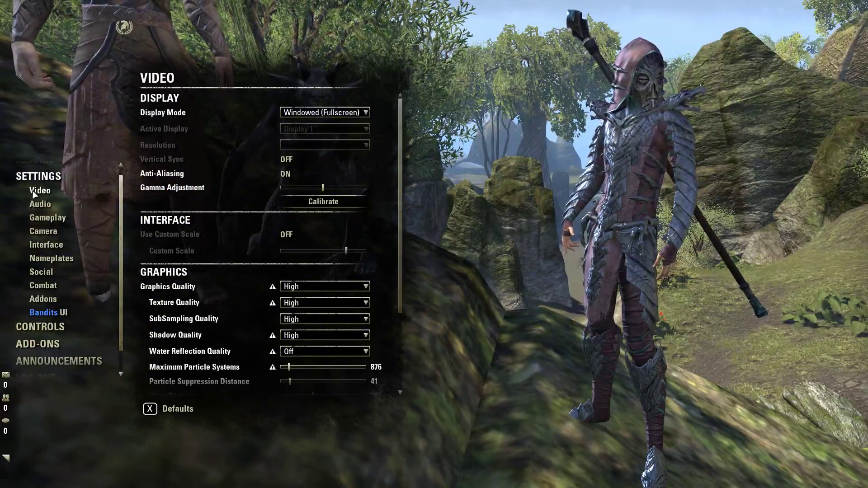
{"action": "left_click", "coordinate": [43, 301]}
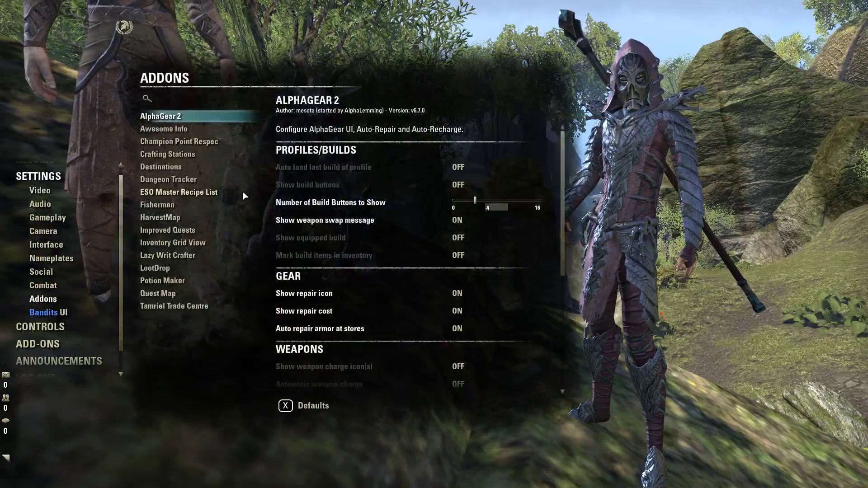
{"action": "left_click", "coordinate": [163, 130]}
{"action": "left_click", "coordinate": [167, 141]}
{"action": "left_click", "coordinate": [167, 155]}
{"action": "left_click", "coordinate": [168, 180]}
{"action": "left_click", "coordinate": [166, 192]}
{"action": "left_click", "coordinate": [163, 205]}
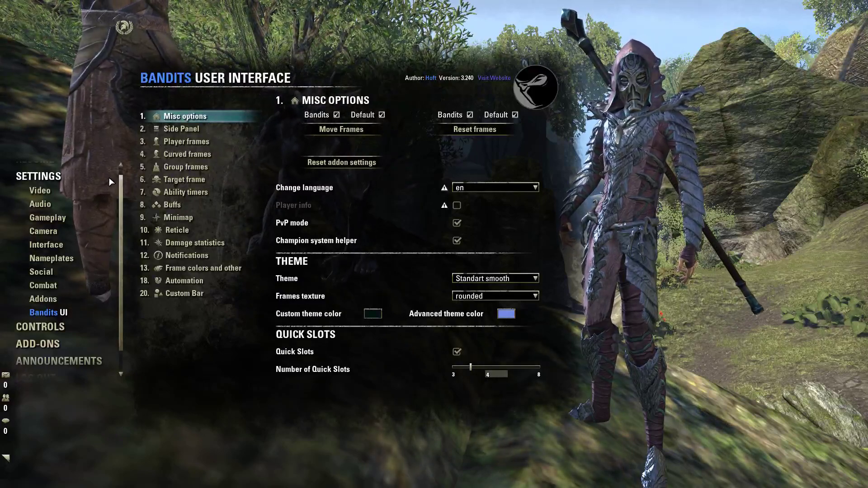
Step: Return from the Bandits UI settings to the general add-on settings and view the Awesome Info and AlphaGear 2 pages
{"action": "left_click", "coordinate": [54, 299]}
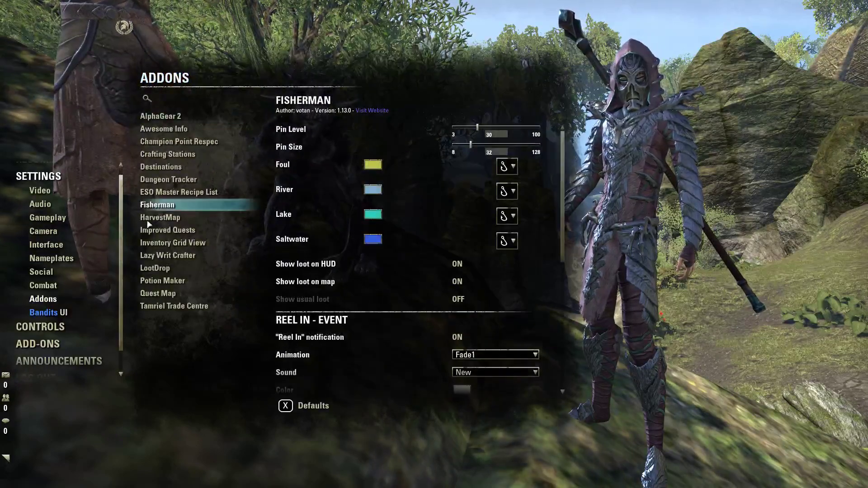
{"action": "left_click", "coordinate": [163, 129]}
{"action": "left_click", "coordinate": [161, 116]}
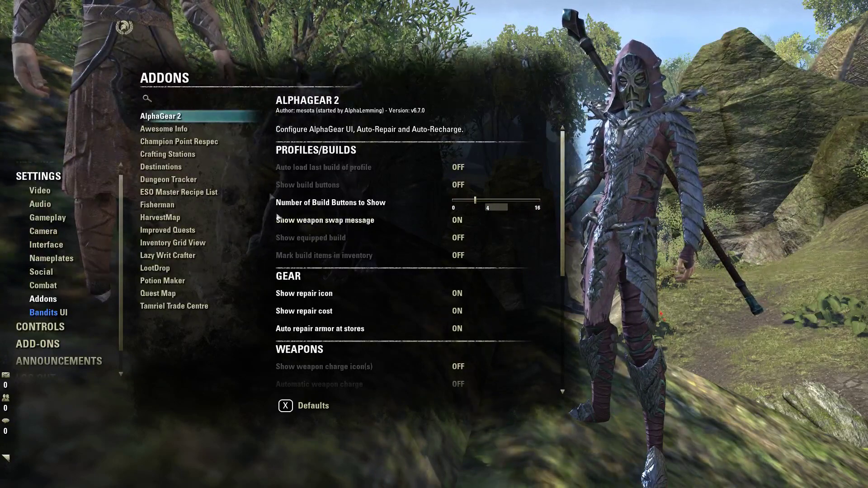
Step: Leave the settings and enter the /reloadui command in the game chat
{"action": "key", "text": "Escape"}
{"action": "key", "text": "Return"}
{"action": "type", "text": "/reloadui"}
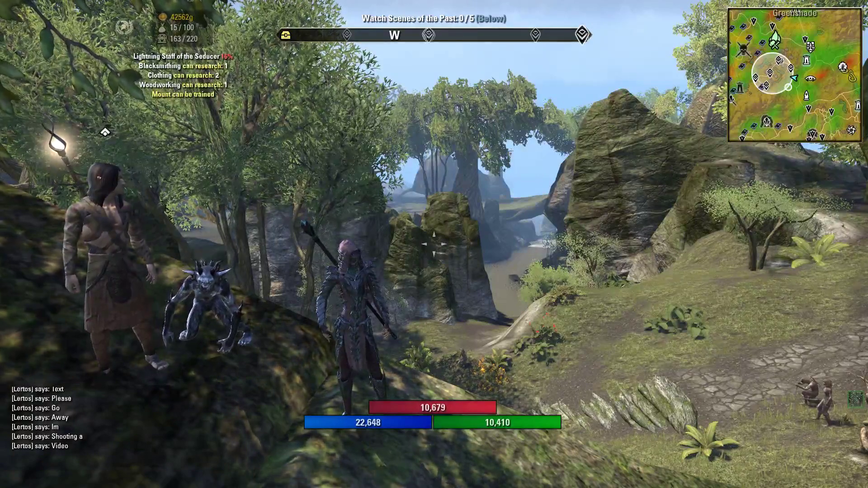
Step: View the movable frame layout from the Bandits User Interface misc options and leave the layout mode
{"action": "key", "text": "period"}
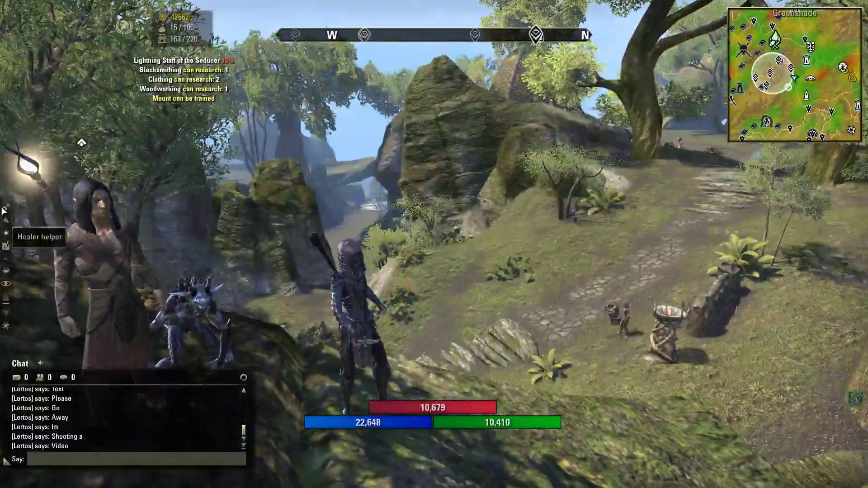
{"action": "key", "text": "Escape"}
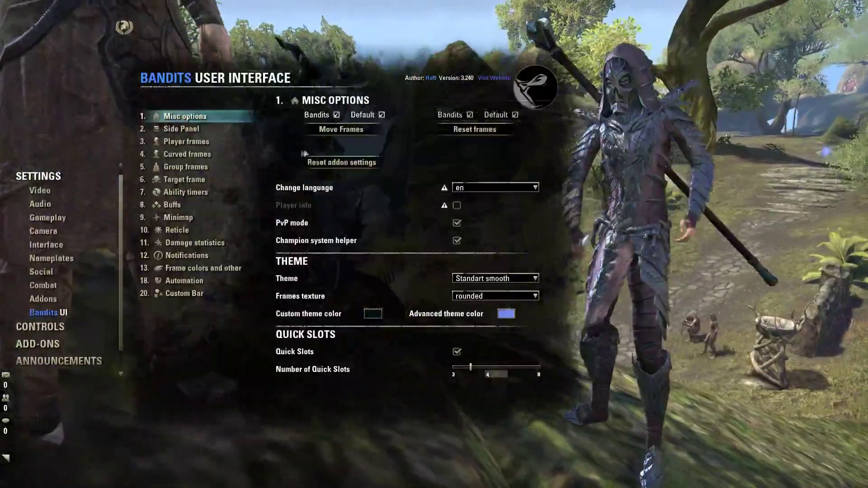
{"action": "left_click", "coordinate": [342, 130]}
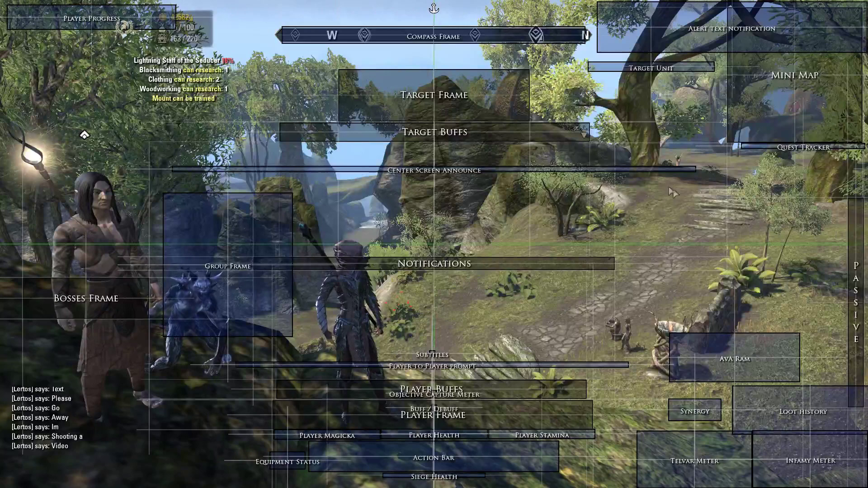
{"action": "key", "text": "Escape"}
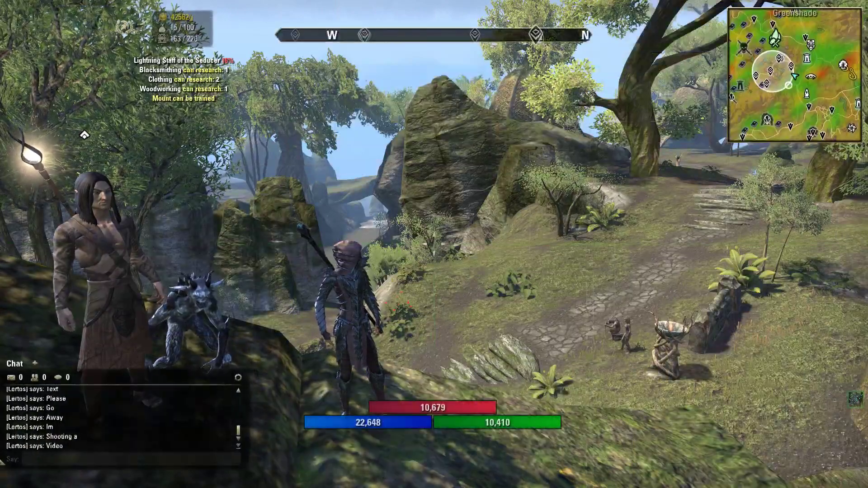
Step: Show the chat input briefly and reopen the add-on settings at the AlphaGear 2 page
{"action": "key", "text": "Return"}
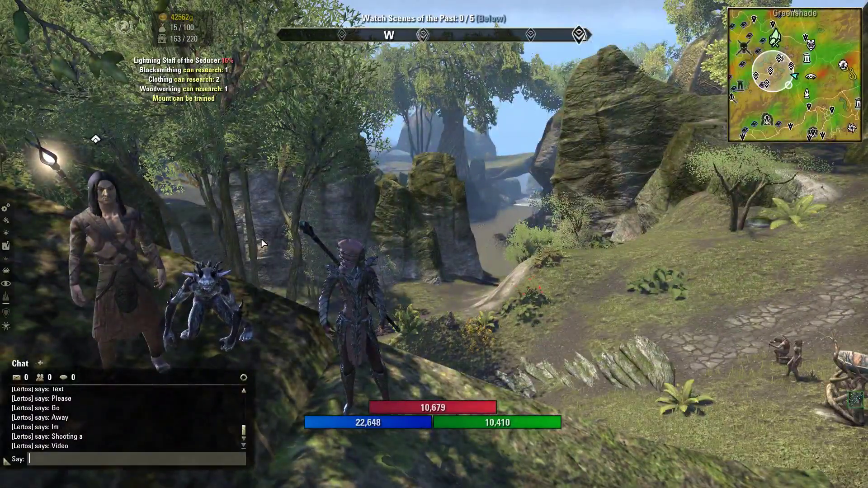
{"action": "key", "text": "Escape"}
{"action": "left_click", "coordinate": [44, 186]}
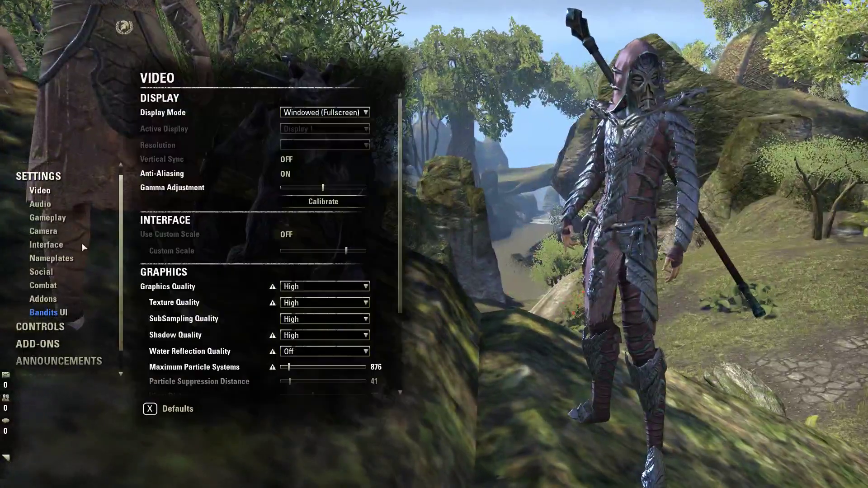
{"action": "left_click", "coordinate": [43, 299]}
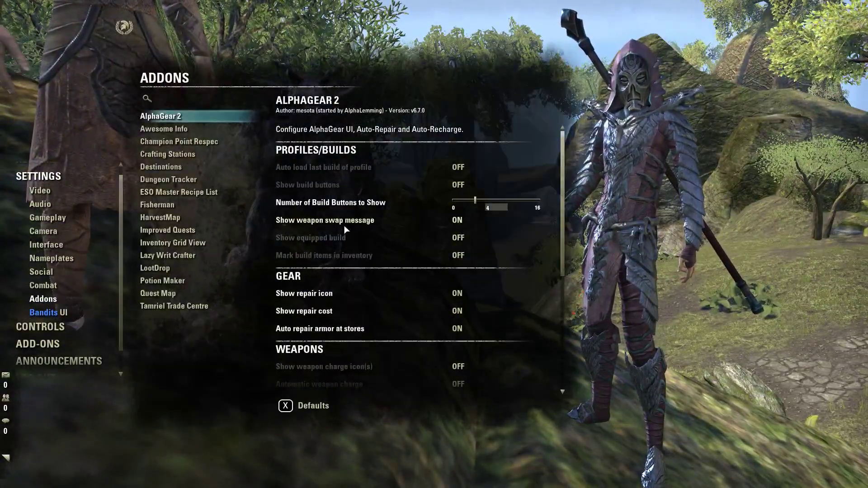